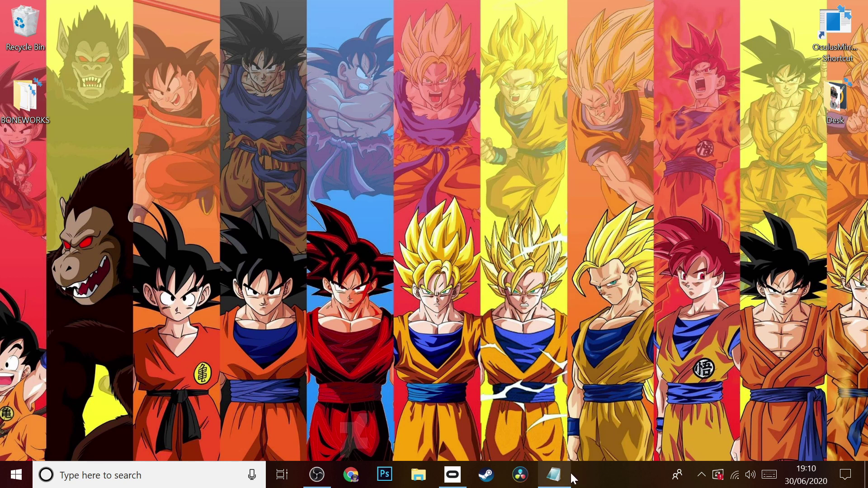
- Copy the discord.gg server link from the Notepad list of mod links
{"action": "mouse_move", "coordinate": [570, 481]}
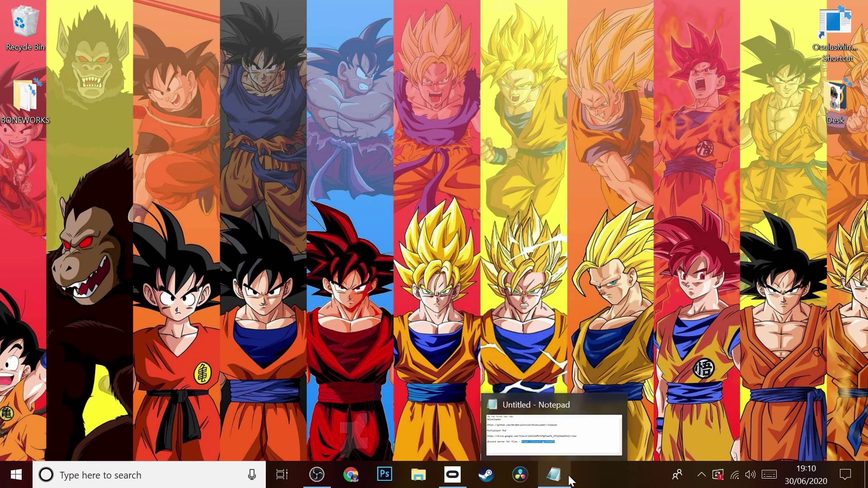
{"action": "left_click", "coordinate": [559, 482]}
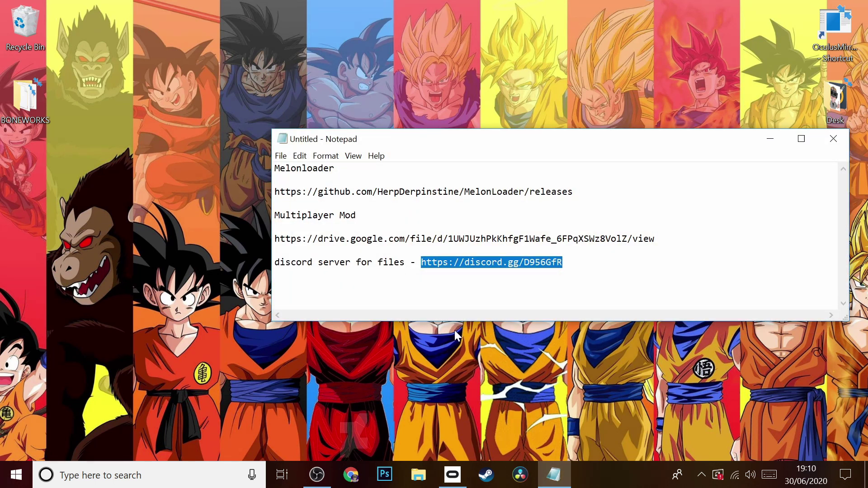
{"action": "right_click", "coordinate": [476, 255]}
{"action": "left_click", "coordinate": [506, 293]}
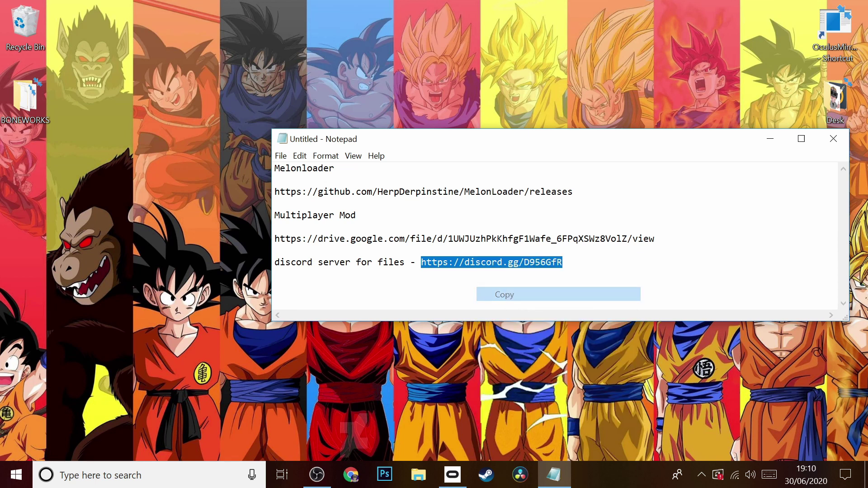
{"action": "left_click", "coordinate": [351, 474]}
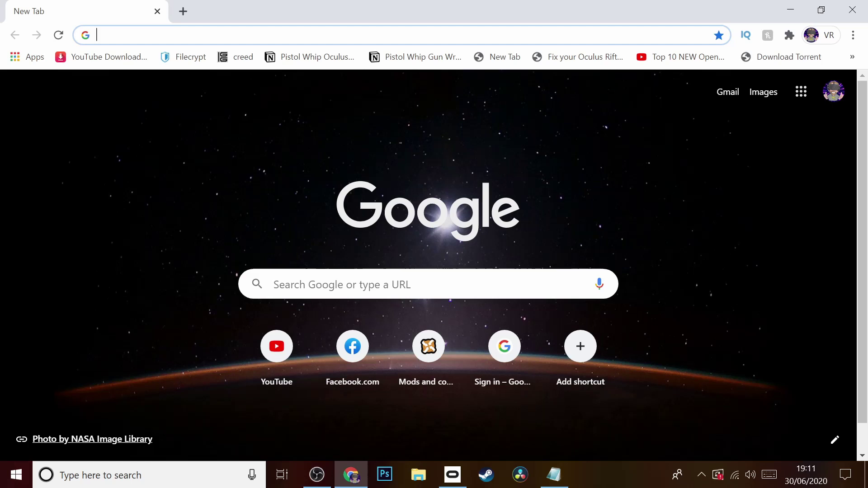
- Open the copied Discord invite link in Chrome's address bar
{"action": "key", "text": "ctrl+l"}
{"action": "key", "text": "ctrl+v"}
{"action": "key", "text": "Return"}
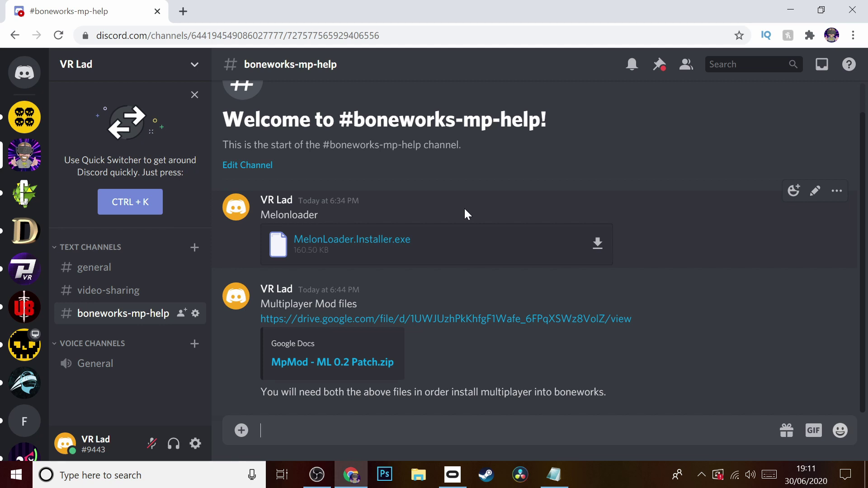
- Download MelonLoader.Installer.exe, keep it despite the warning, and dismiss the Norton notification
{"action": "left_click", "coordinate": [597, 245]}
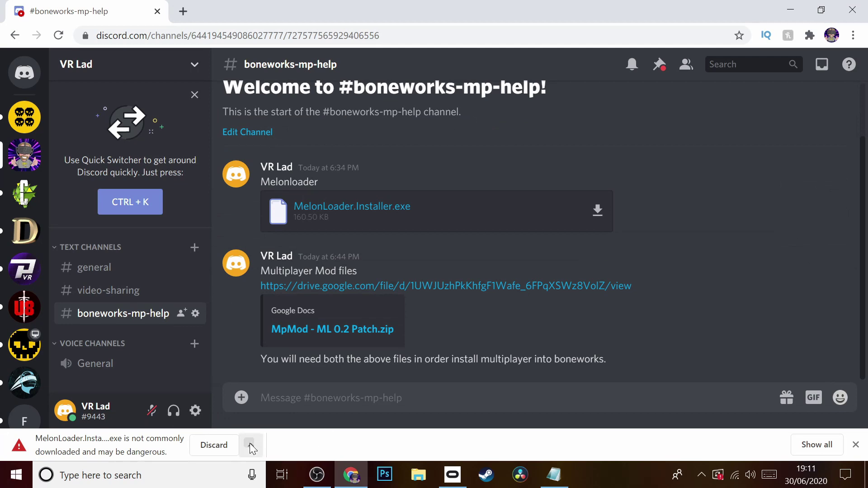
{"action": "left_click", "coordinate": [250, 445]}
{"action": "left_click", "coordinate": [264, 399]}
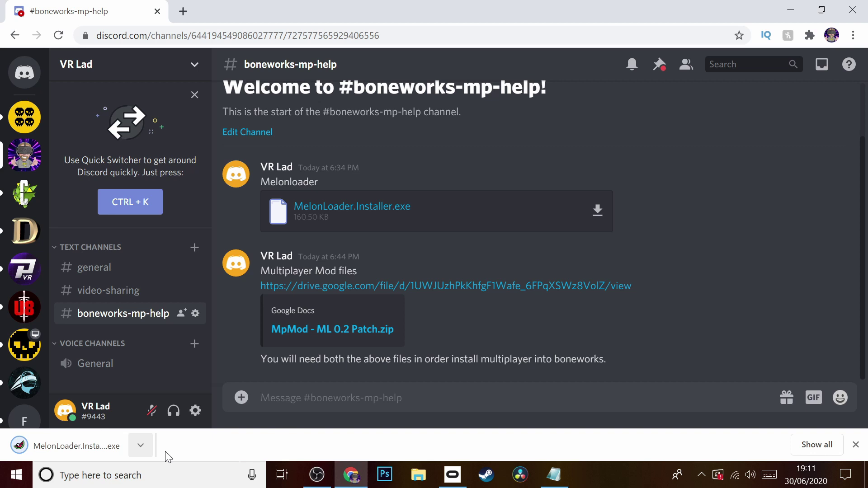
{"action": "left_click", "coordinate": [90, 447]}
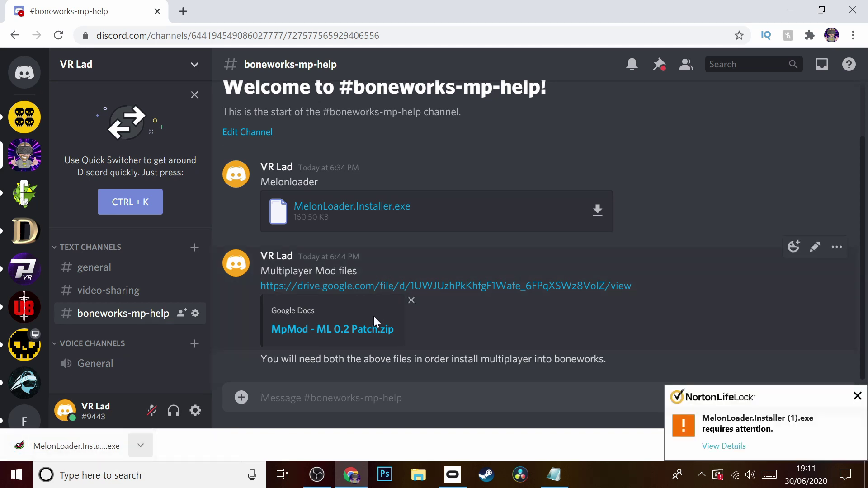
{"action": "left_click", "coordinate": [855, 398]}
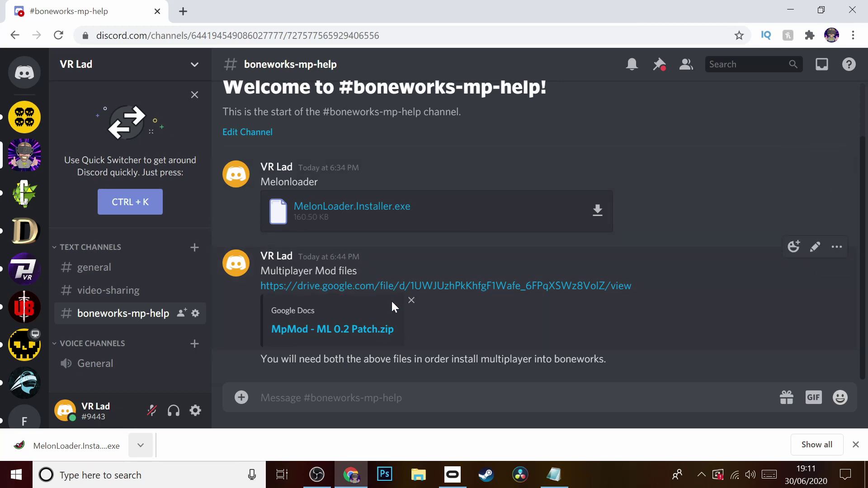
- Download MpMod - ML 0.2 Patch.zip from Google Drive despite the virus-scan warning
{"action": "left_click", "coordinate": [416, 287]}
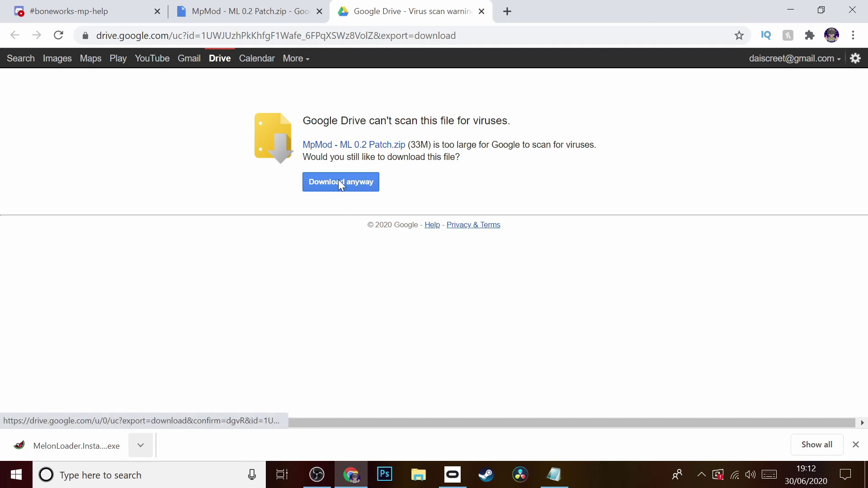
{"action": "left_click", "coordinate": [338, 180]}
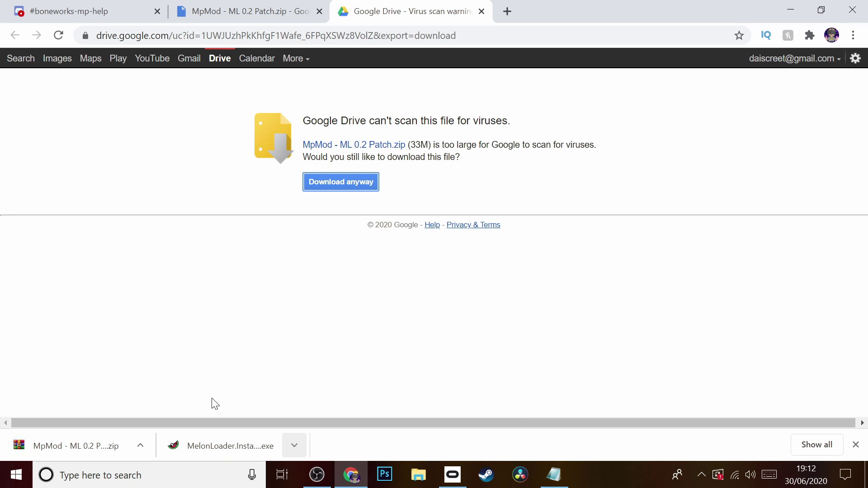
{"action": "right_click", "coordinate": [203, 450]}
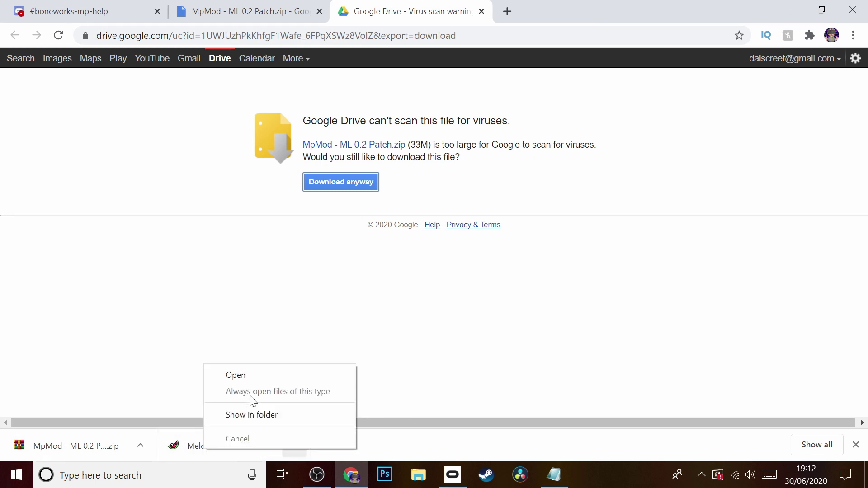
- Show the maximized Downloads folder and run MelonLoader.Installer.exe, centring its window
{"action": "left_click", "coordinate": [254, 409]}
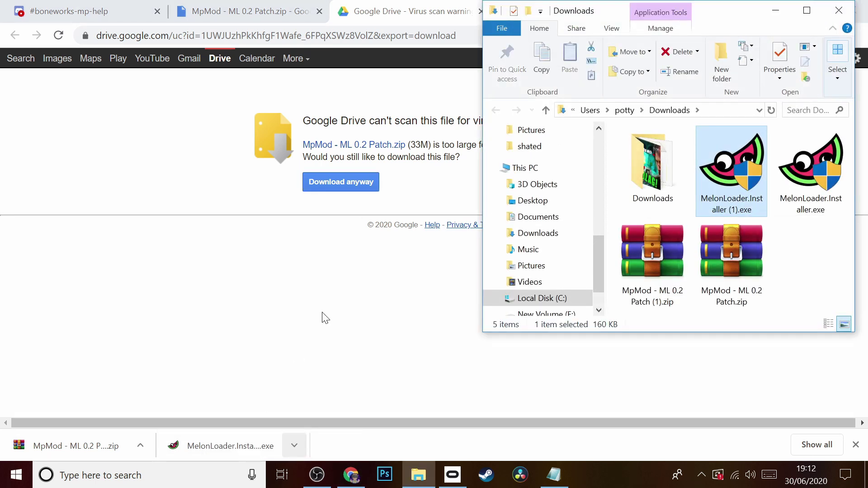
{"action": "left_click", "coordinate": [799, 16]}
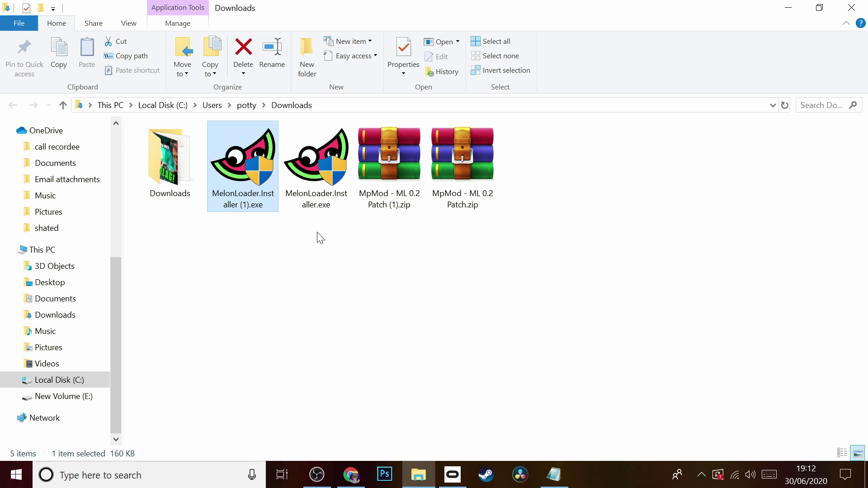
{"action": "double_click", "coordinate": [323, 196]}
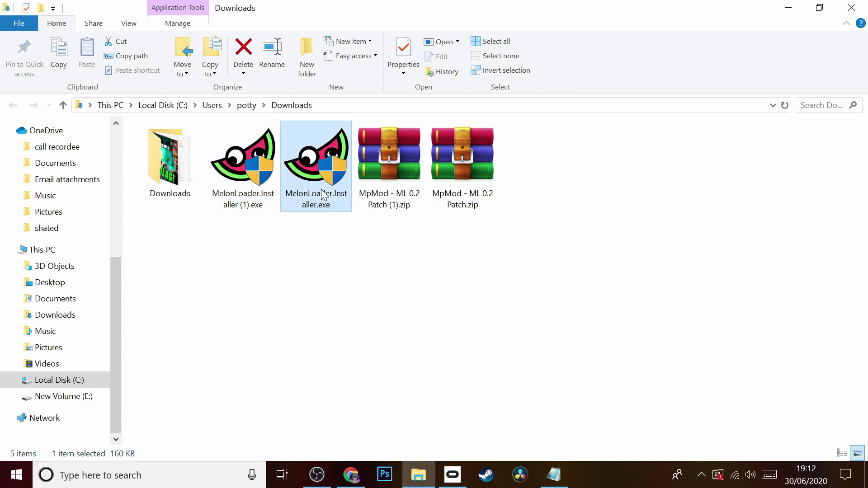
{"action": "left_click_drag", "start_coordinate": [231, 85], "coordinate": [455, 112]}
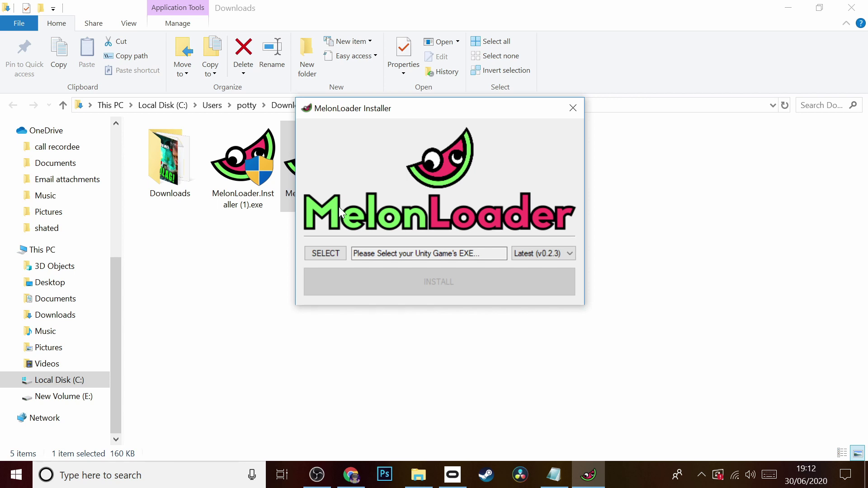
- Select E:\SteamLibrary\steamapps\common\BONEWORKS\BONEWORKS\BONEWORKS.exe as the Unity game
{"action": "left_click", "coordinate": [327, 252]}
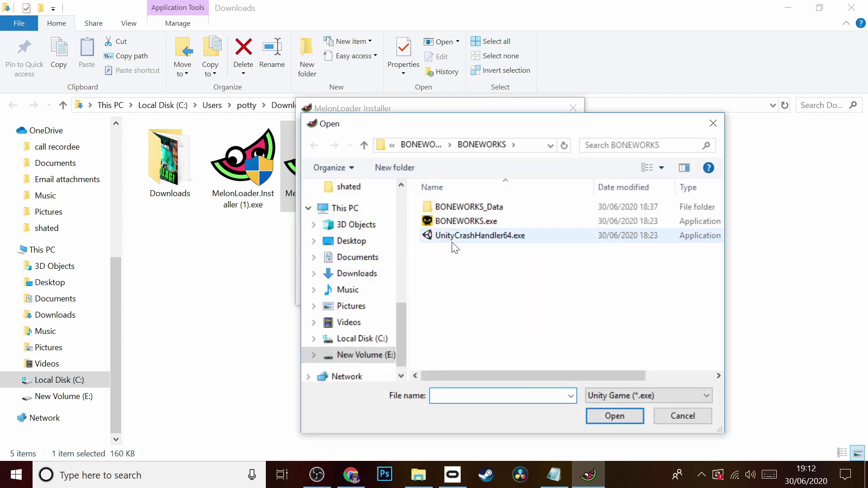
{"action": "left_click", "coordinate": [384, 355]}
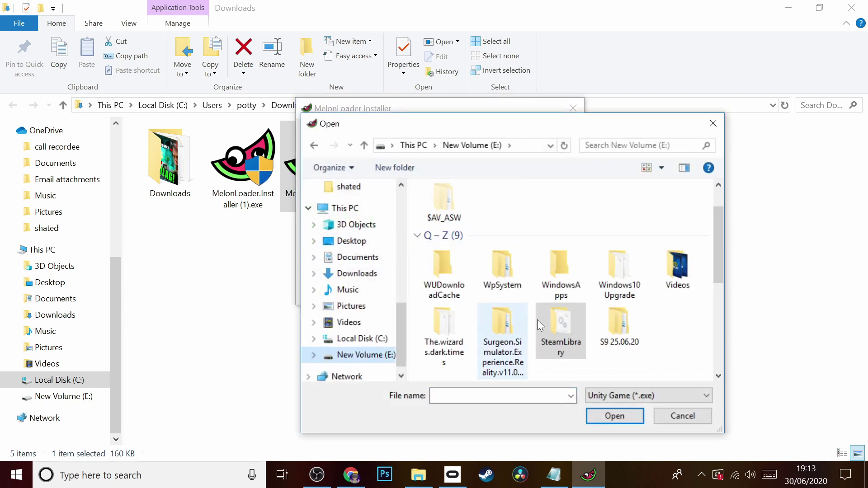
{"action": "double_click", "coordinate": [549, 321]}
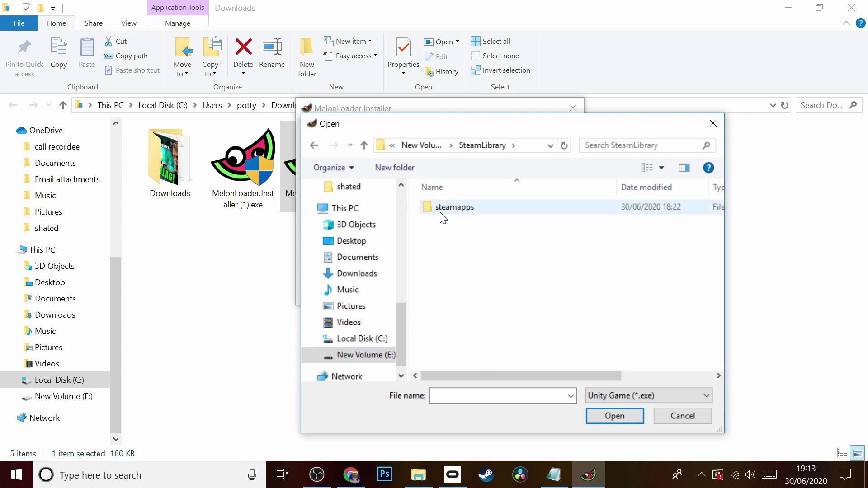
{"action": "double_click", "coordinate": [443, 209]}
{"action": "double_click", "coordinate": [443, 209]}
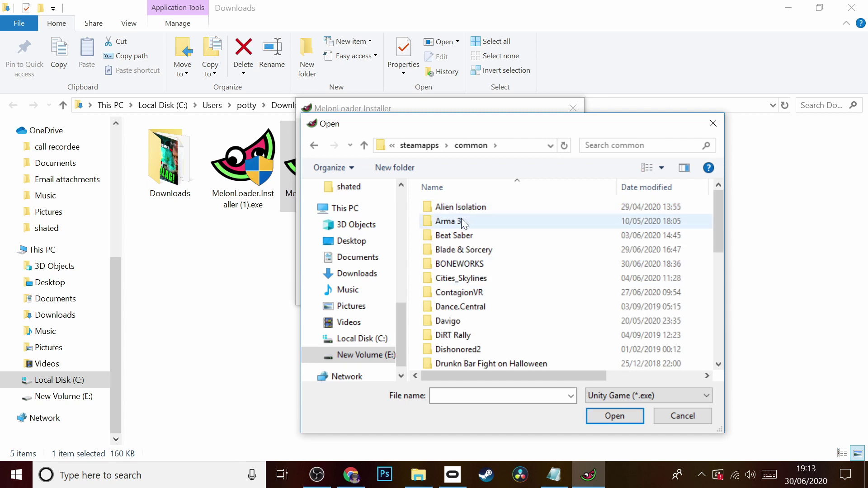
{"action": "left_click", "coordinate": [469, 268]}
{"action": "double_click", "coordinate": [468, 267]}
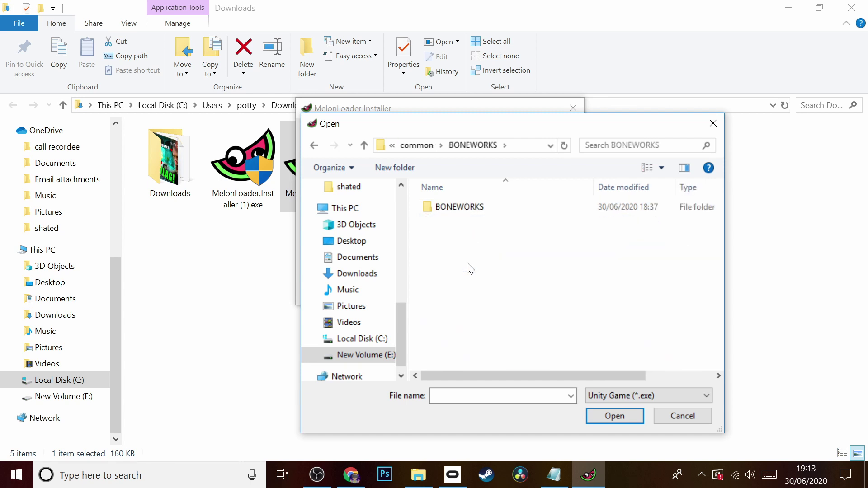
{"action": "double_click", "coordinate": [453, 206]}
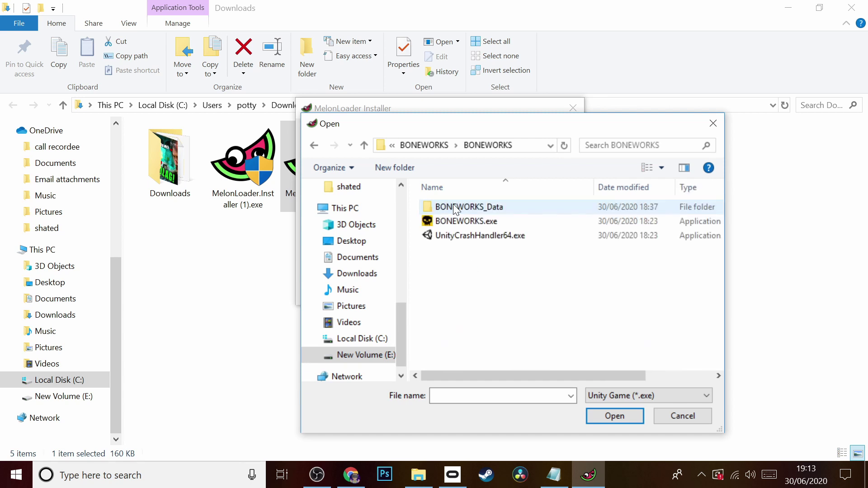
{"action": "left_click", "coordinate": [470, 221]}
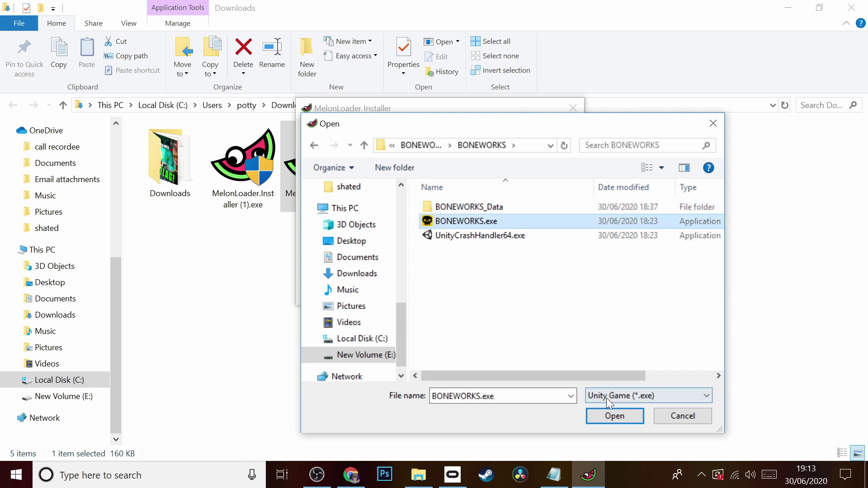
{"action": "left_click", "coordinate": [609, 416]}
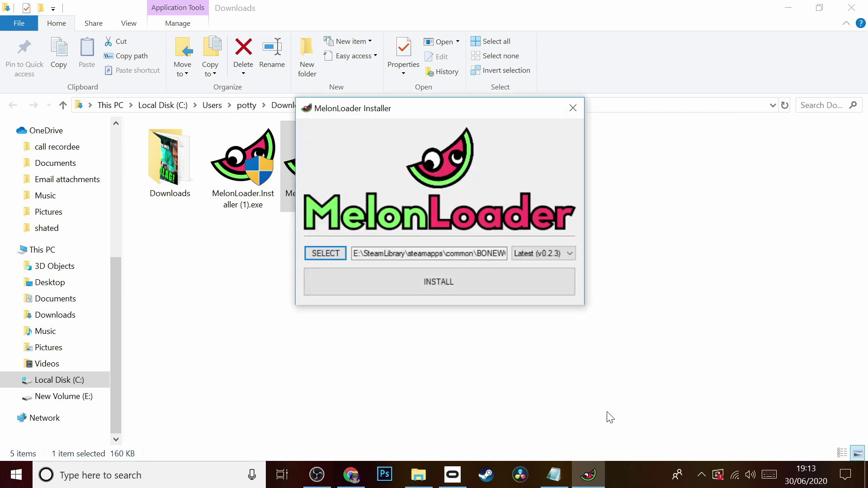
- Install MelonLoader Latest (v0.2.3) into BONEWORKS
{"action": "left_click", "coordinate": [552, 248]}
{"action": "left_click", "coordinate": [552, 265]}
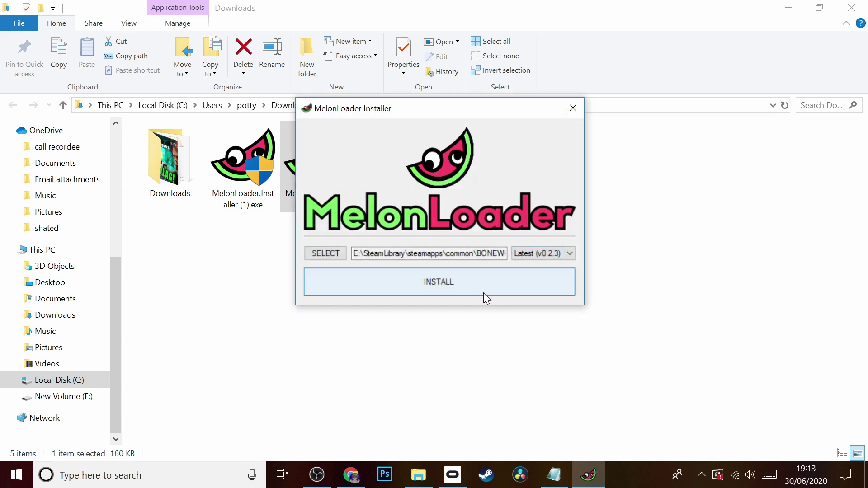
{"action": "left_click", "coordinate": [460, 289]}
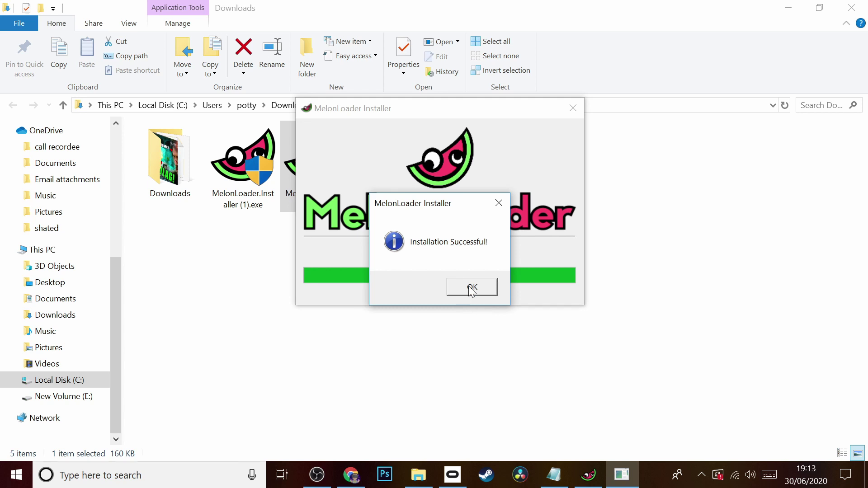
- Launch BONEWORKS from the Steam library so MelonLoader sets up, then return to Downloads
{"action": "left_click", "coordinate": [473, 289]}
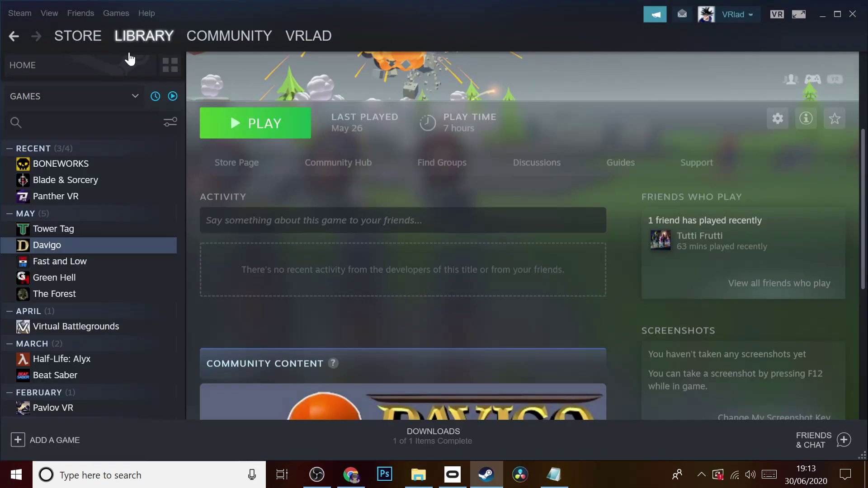
{"action": "left_click", "coordinate": [60, 167]}
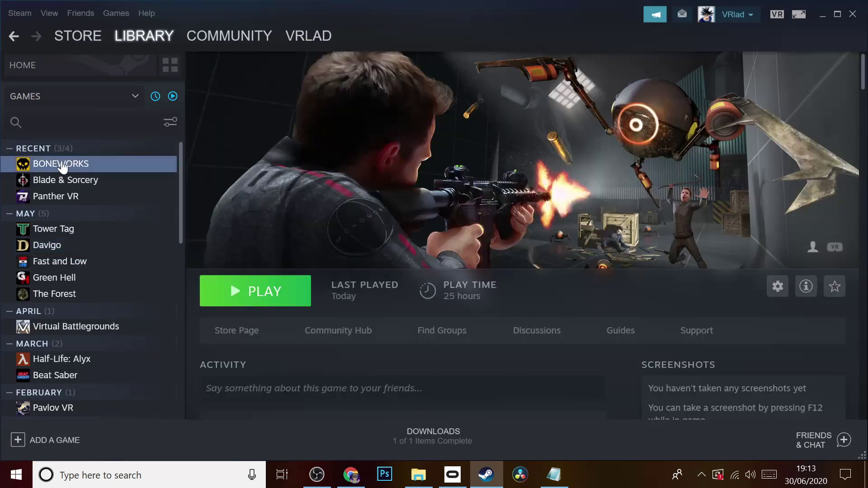
{"action": "left_click", "coordinate": [256, 291]}
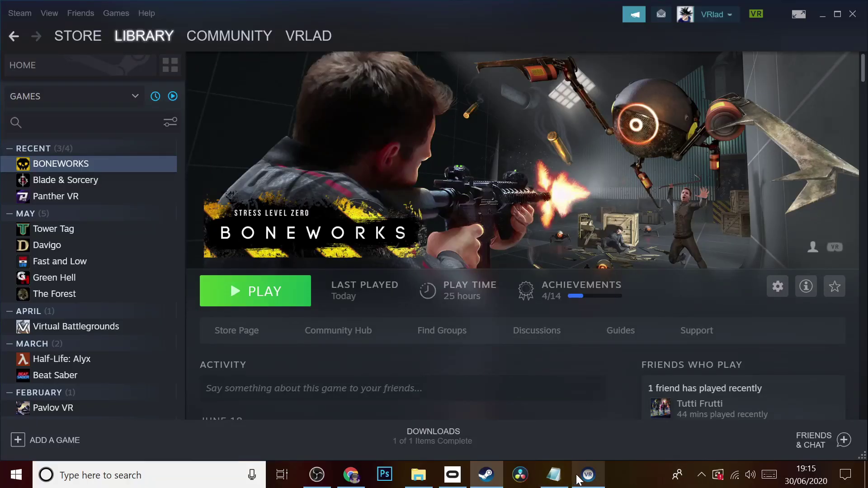
{"action": "mouse_move", "coordinate": [579, 479]}
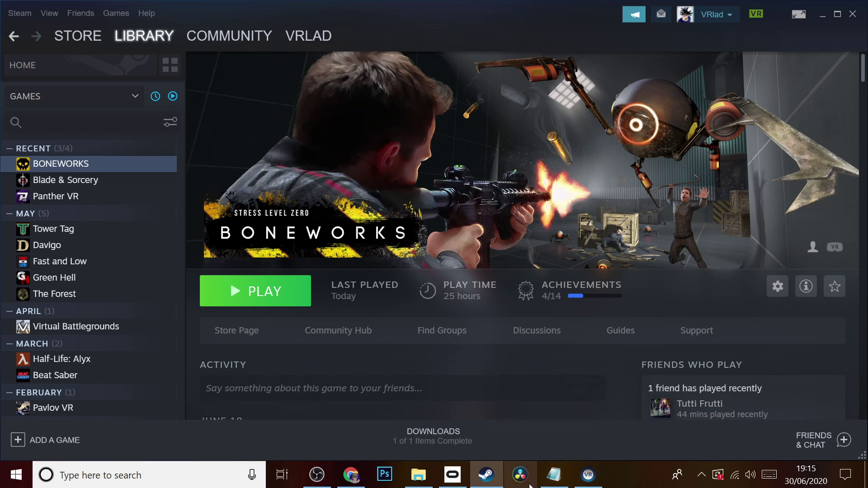
{"action": "key", "text": "alt+Tab"}
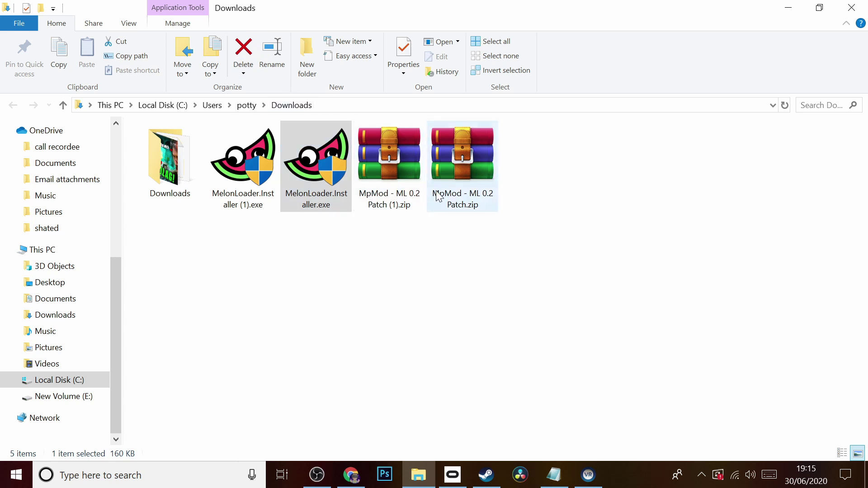
- Open MpMod - ML 0.2 Patch.zip in WinRAR, select all patch files, and show drive E:
{"action": "right_click", "coordinate": [463, 197]}
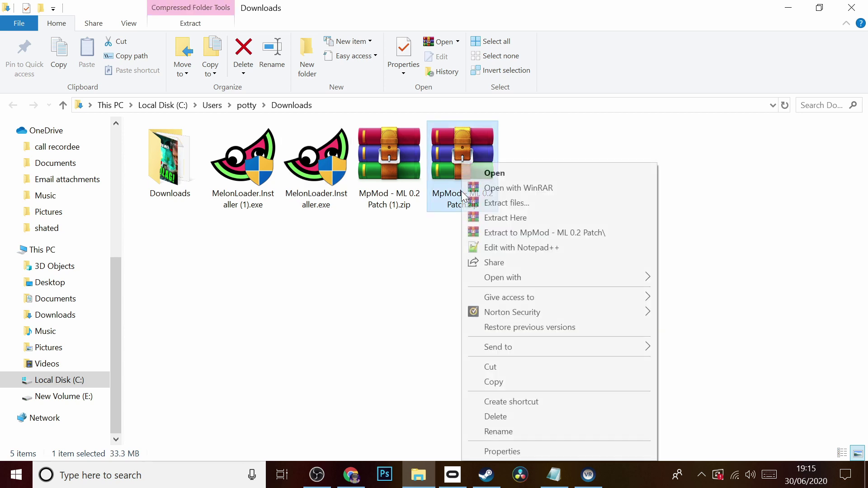
{"action": "left_click", "coordinate": [491, 172]}
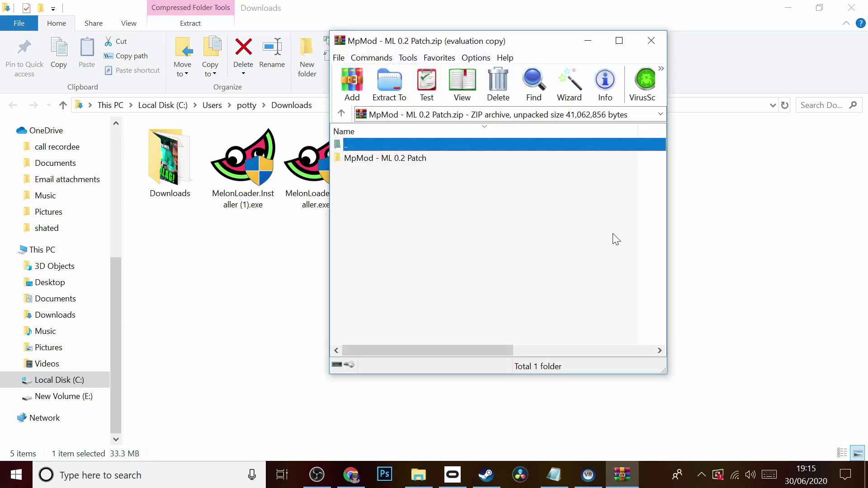
{"action": "left_click", "coordinate": [607, 155]}
{"action": "double_click", "coordinate": [374, 159]}
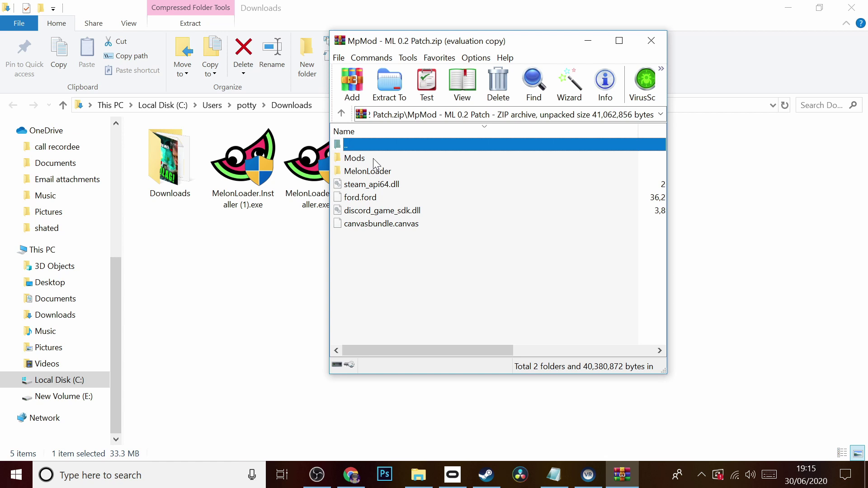
{"action": "left_click_drag", "start_coordinate": [378, 256], "coordinate": [355, 158]}
{"action": "left_click", "coordinate": [423, 474]}
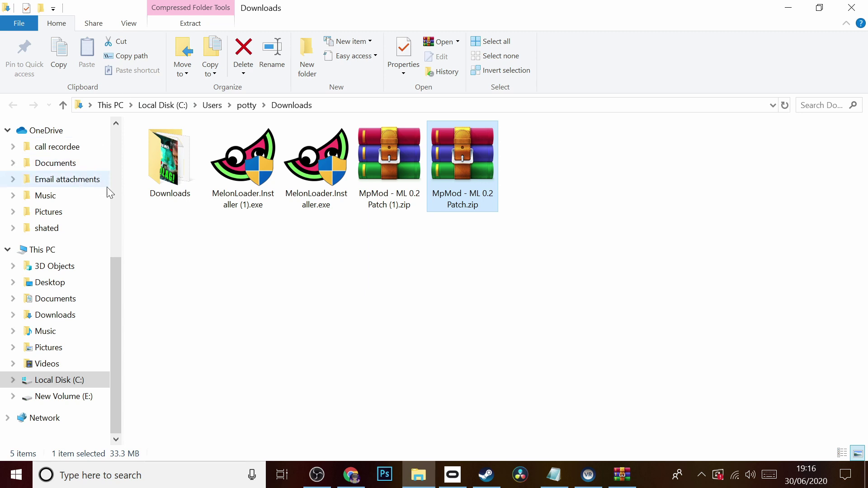
{"action": "left_click", "coordinate": [72, 396]}
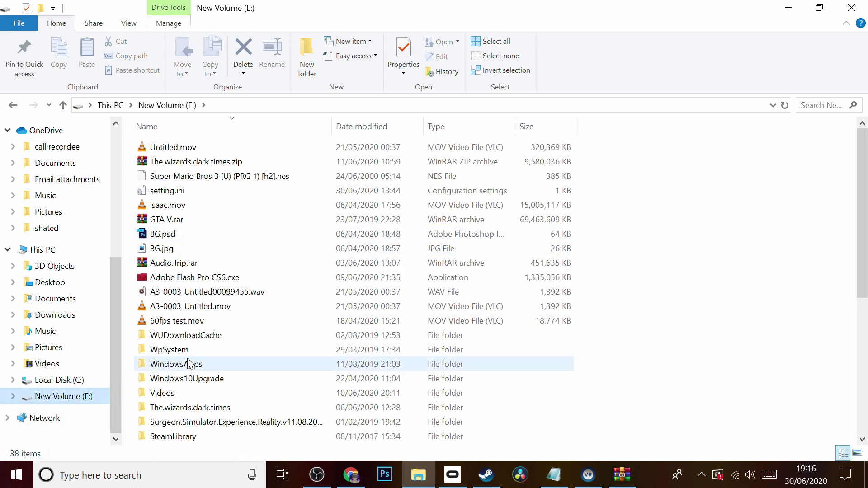
- Browse to E:\SteamLibrary\steamapps\common\BONEWORKS\BONEWORKS in File Explorer
{"action": "double_click", "coordinate": [175, 438]}
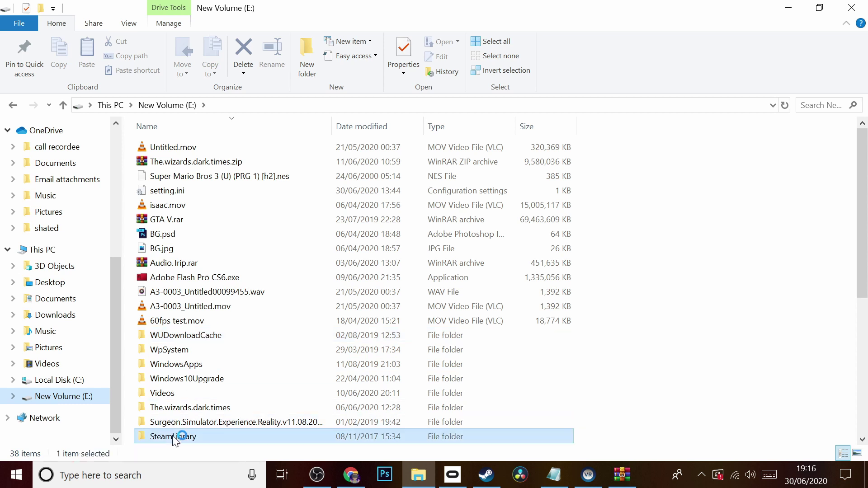
{"action": "double_click", "coordinate": [181, 147]}
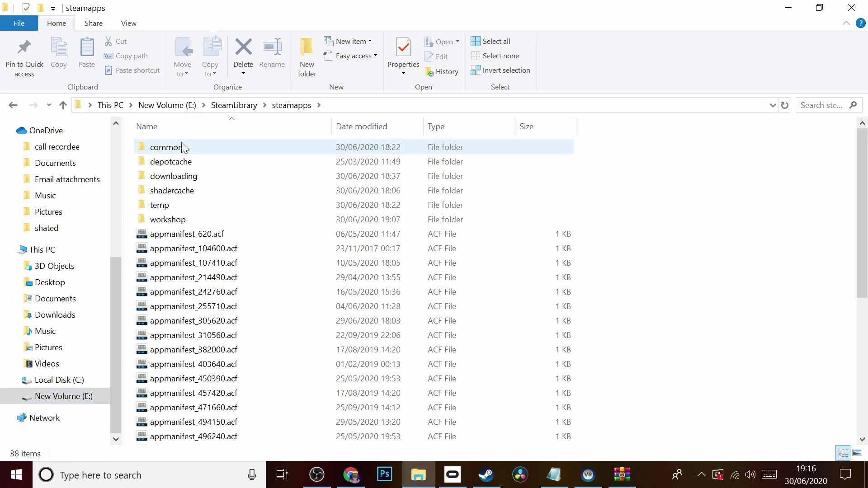
{"action": "double_click", "coordinate": [183, 147]}
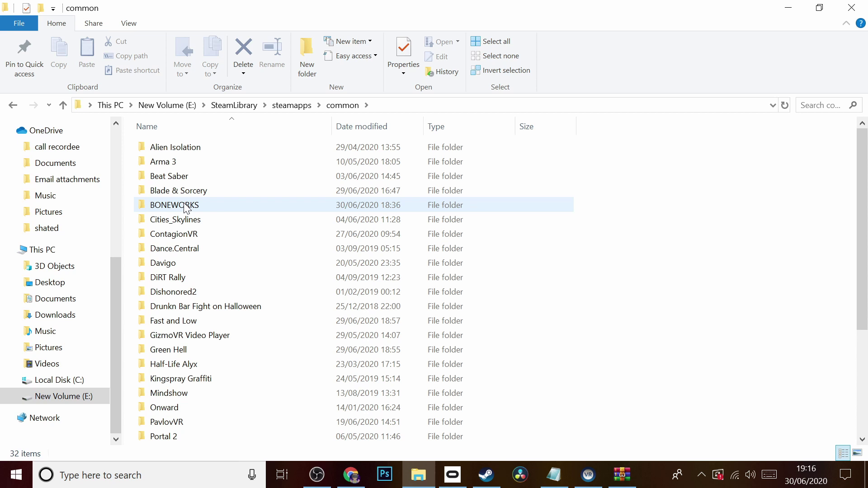
{"action": "double_click", "coordinate": [186, 205]}
{"action": "double_click", "coordinate": [185, 150]}
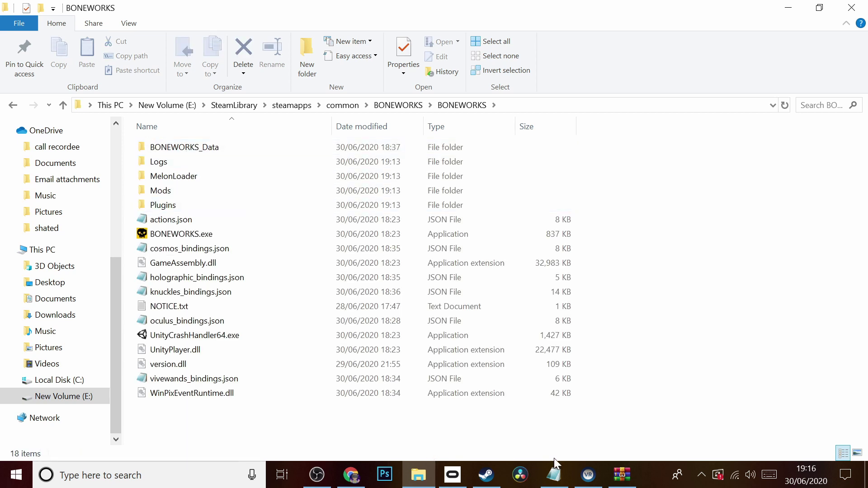
- Drag the selected patch files from WinRAR into the inner BONEWORKS game folder
{"action": "left_click", "coordinate": [622, 475]}
{"action": "left_click_drag", "start_coordinate": [394, 37], "coordinate": [499, 67]}
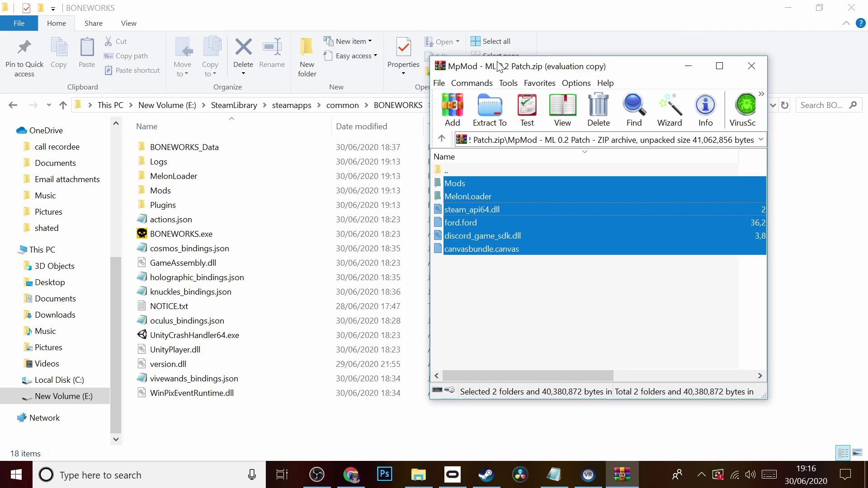
{"action": "left_click_drag", "start_coordinate": [475, 210], "coordinate": [255, 423]}
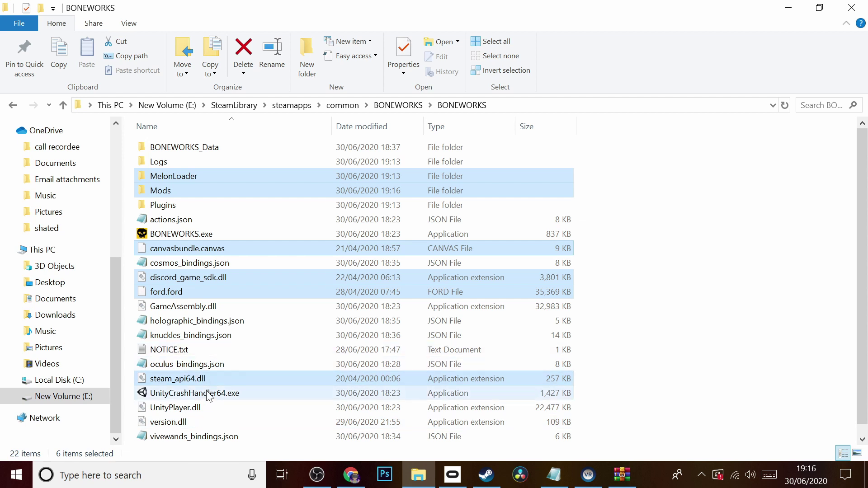
{"action": "key", "text": "alt+Tab"}
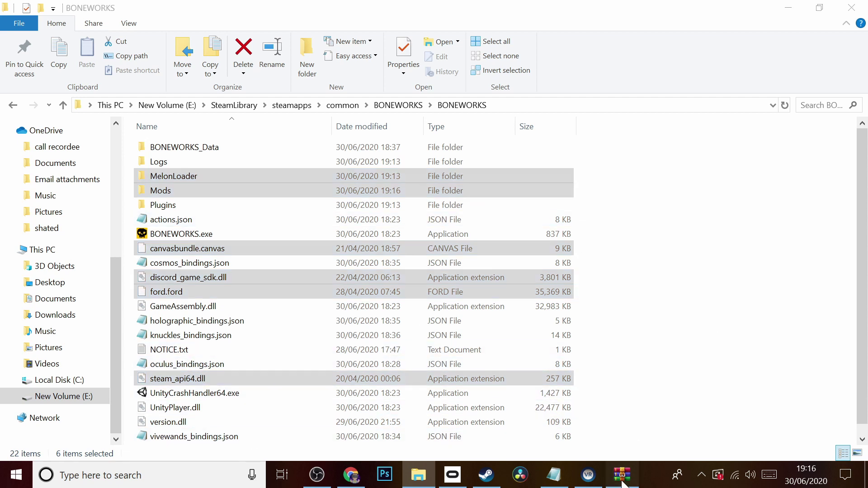
{"action": "key", "text": "alt+Tab"}
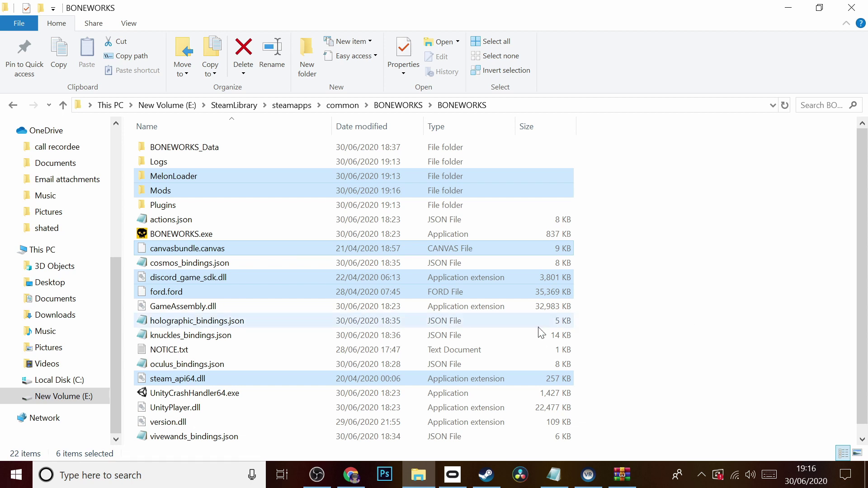
- Close Explorer, minimize Chrome, and relaunch BONEWORKS from its Steam library page
{"action": "left_click", "coordinate": [852, 9]}
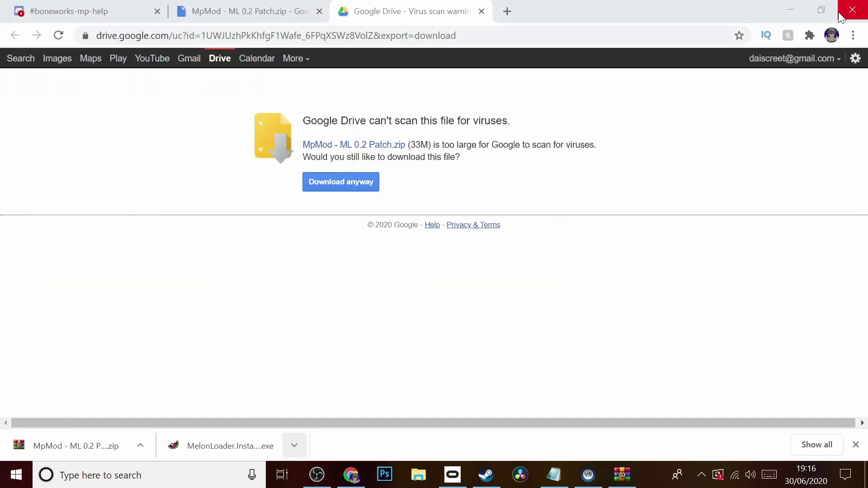
{"action": "left_click", "coordinate": [792, 10]}
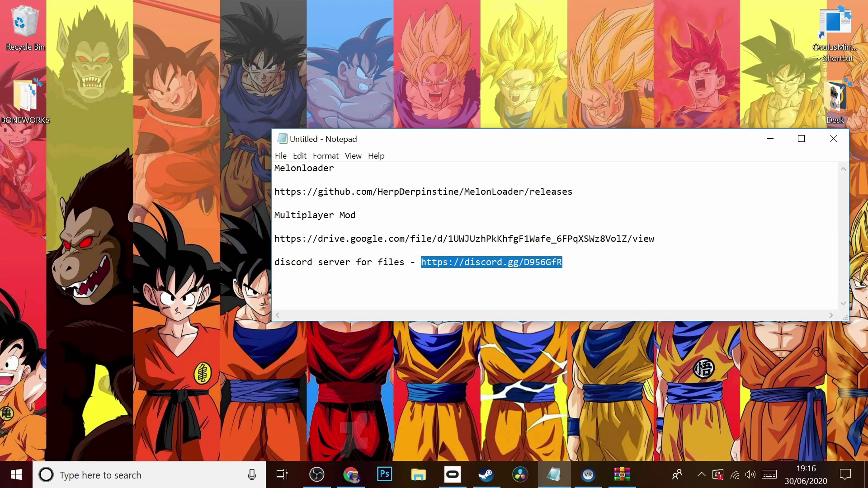
{"action": "left_click", "coordinate": [483, 481]}
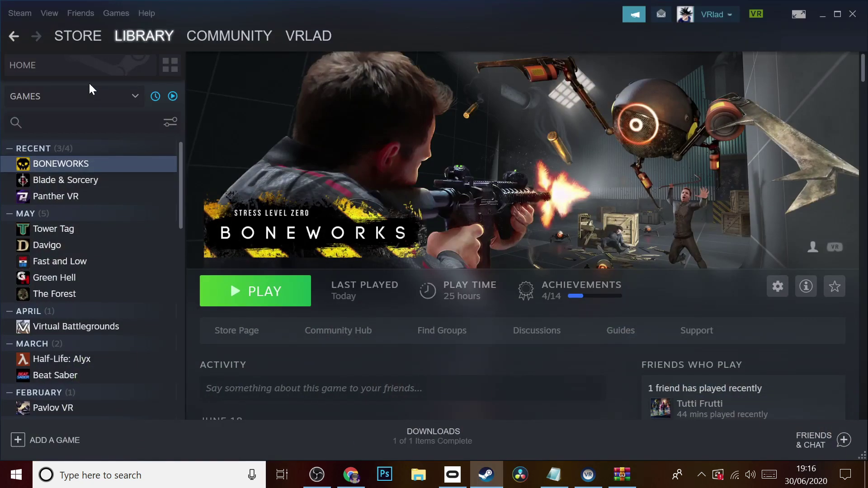
{"action": "left_click", "coordinate": [246, 302]}
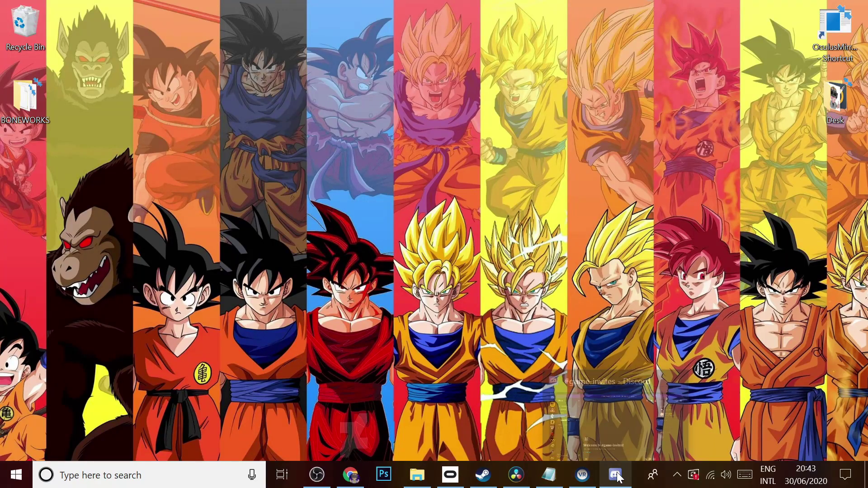
- Restore the Discord window to its general channel while BONEWORKS keeps running
{"action": "left_click", "coordinate": [616, 476]}
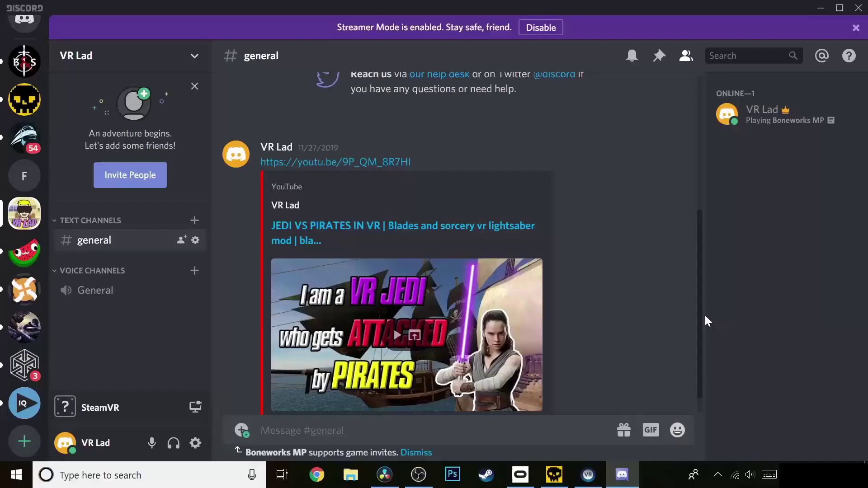
- Send a Boneworks MP invite to #general with the comment "Play boneworks multiplayer with me!!"
{"action": "left_click", "coordinate": [242, 430]}
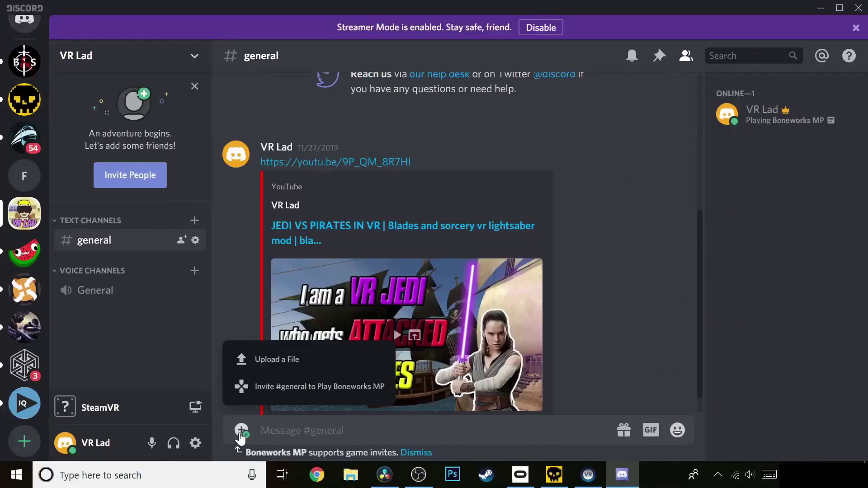
{"action": "left_click", "coordinate": [271, 387]}
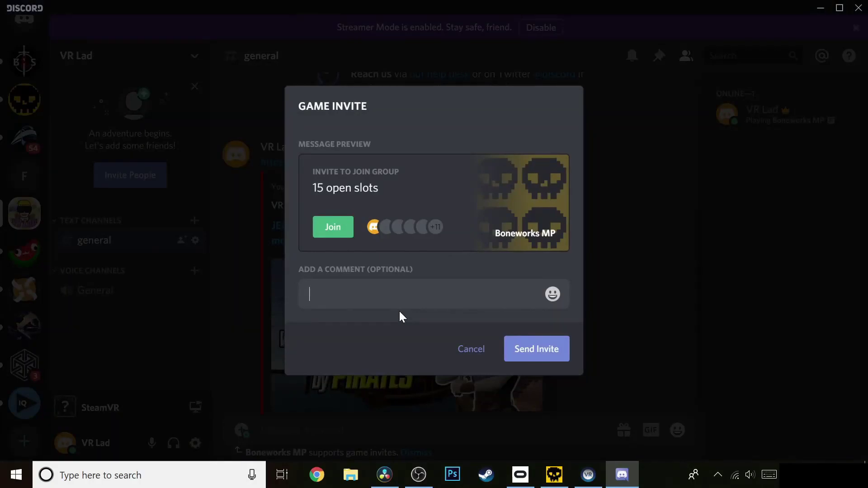
{"action": "type", "text": "Play boneworks mult"}
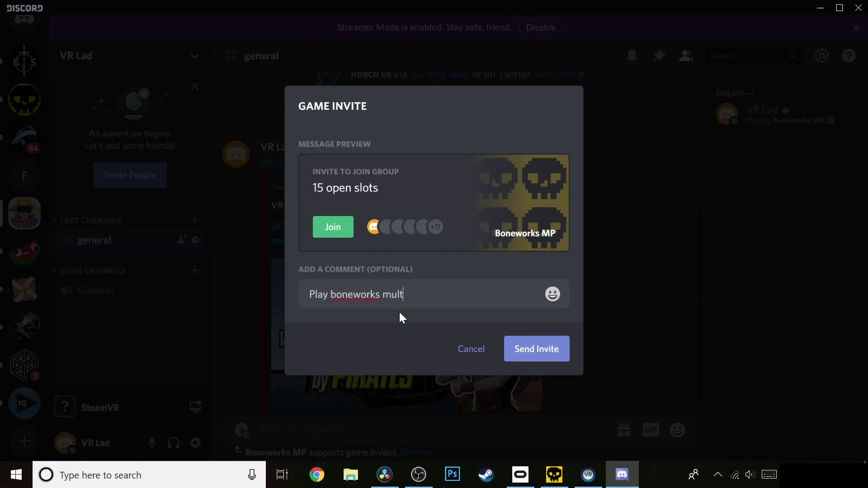
{"action": "type", "text": "iplayer with me!!"}
{"action": "left_click", "coordinate": [536, 354]}
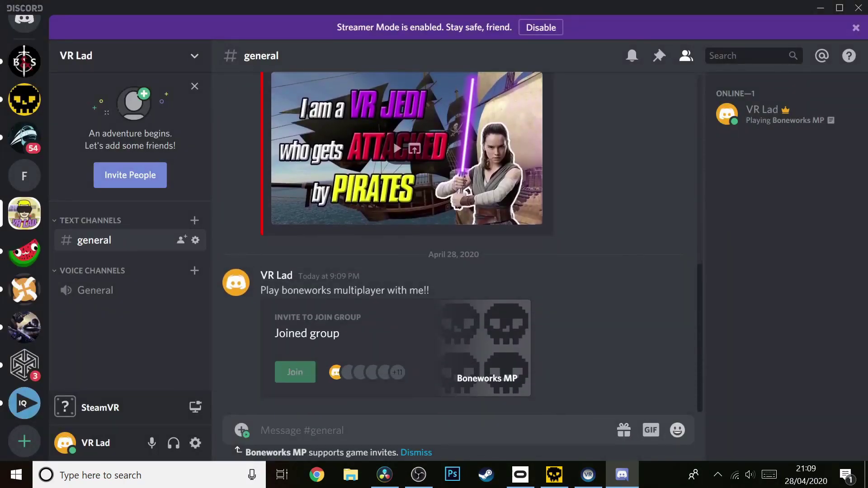
- Bring the running BONEWORKS game back to the foreground from the taskbar
{"action": "right_click", "coordinate": [554, 475]}
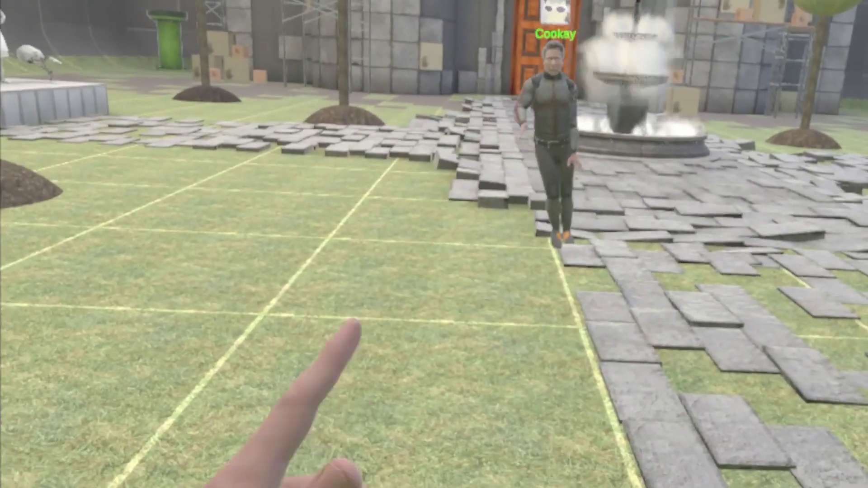